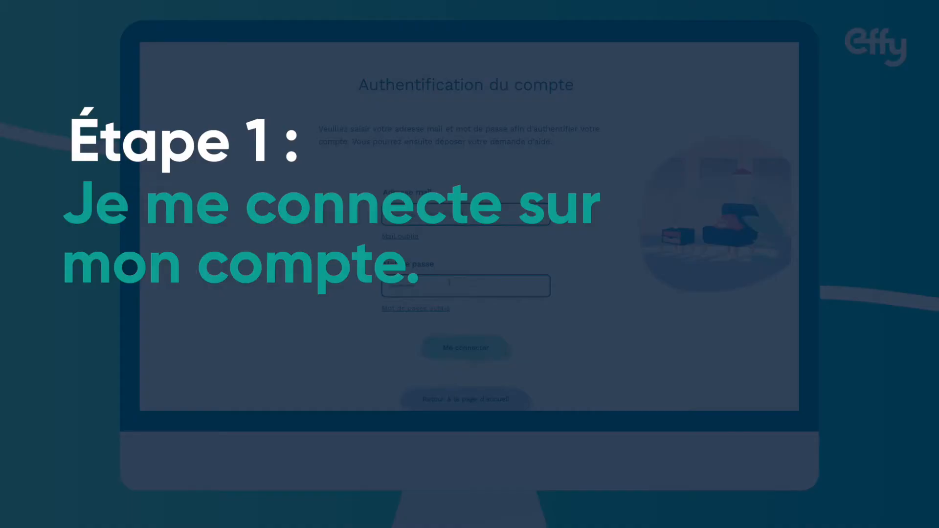
Sign in, open the accepted dossier and start its demande de solde
scroll(451, 287, "down", 1)
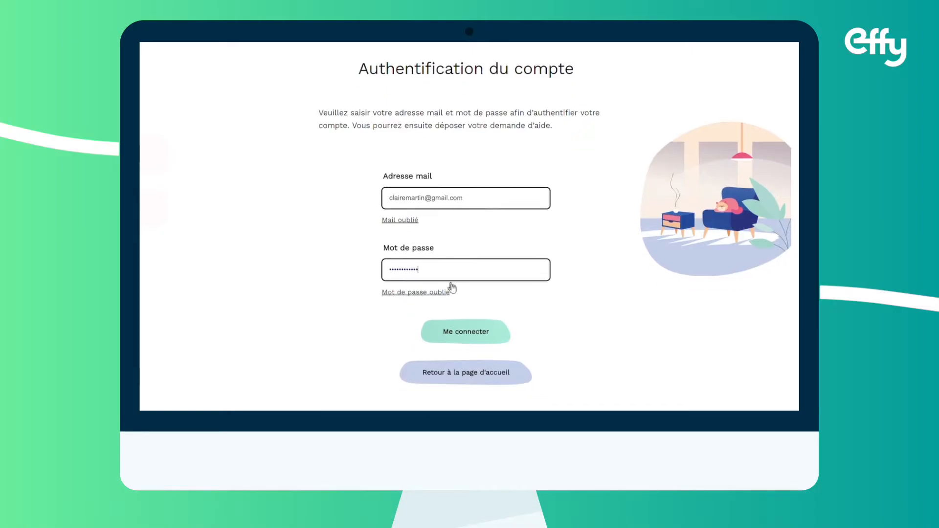
left_click(470, 308)
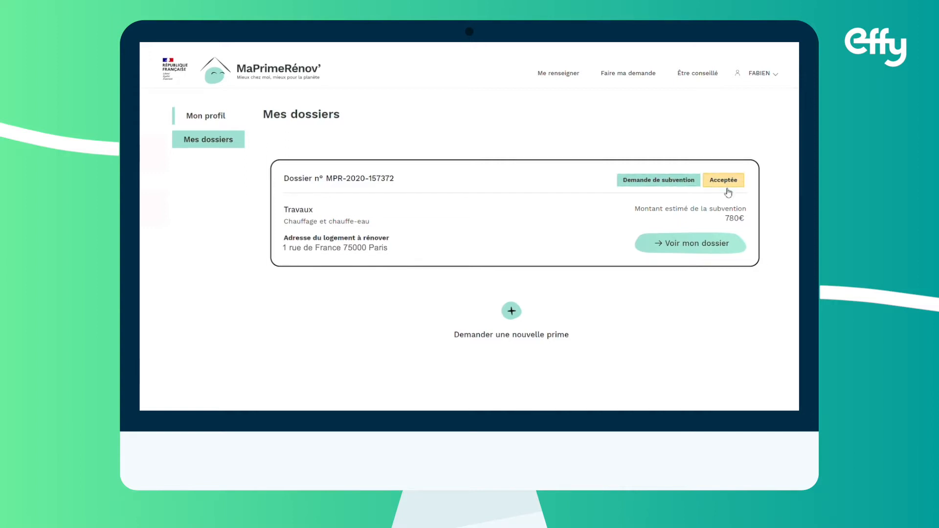
left_click(725, 253)
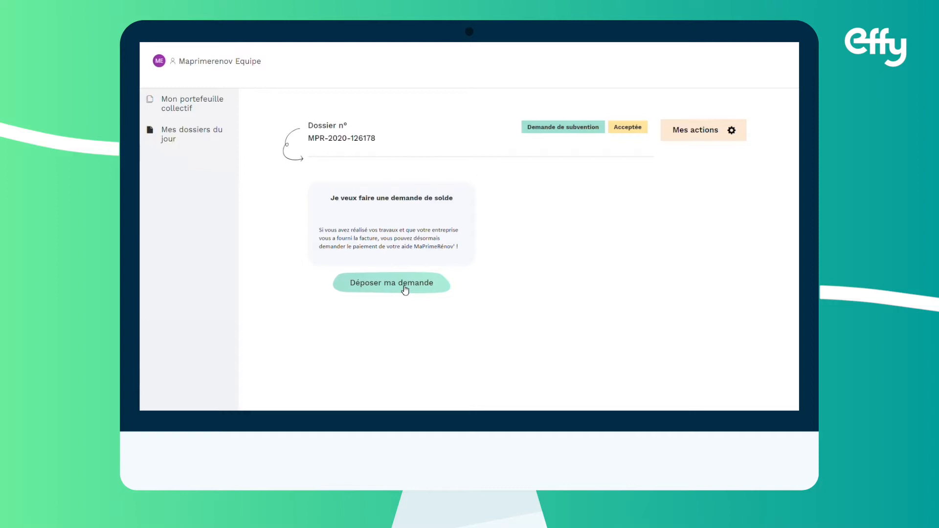
left_click(405, 290)
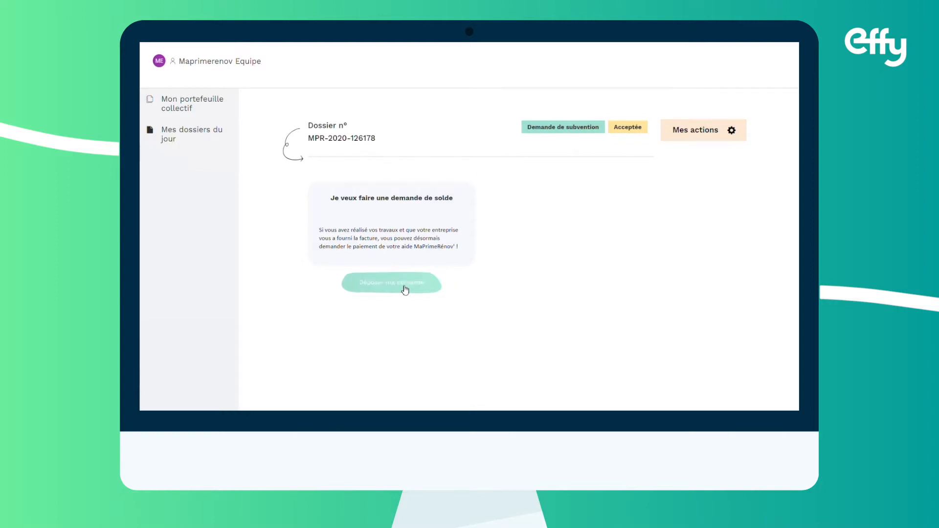
scroll(673, 174, "down", 1)
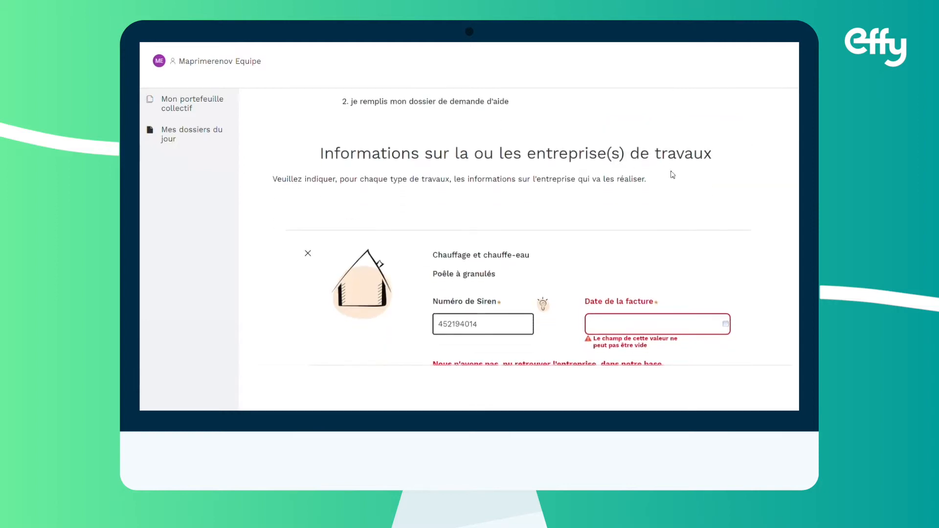
Set the pellet-stove company's invoice date to 01/09/2020 using the calendar
scroll(674, 173, "down", 1)
scroll(673, 175, "down", 1)
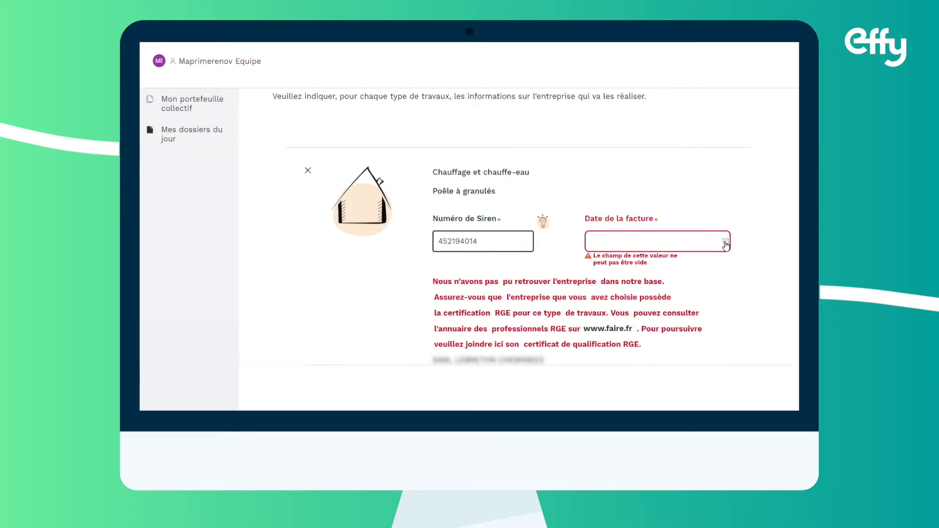
left_click(726, 241)
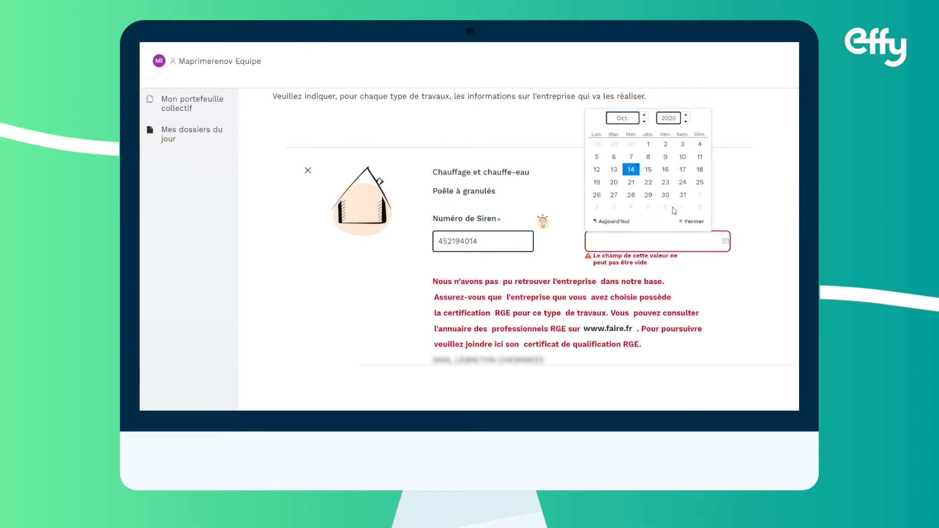
left_click(644, 121)
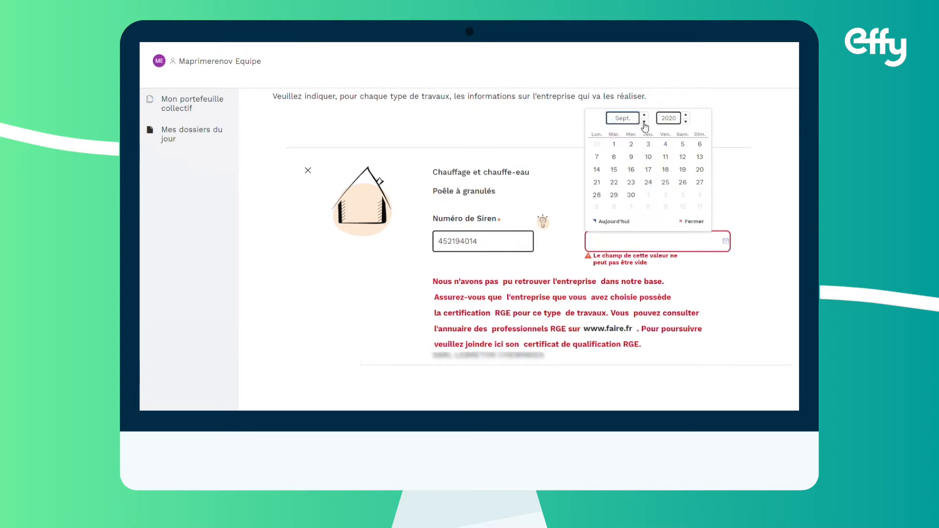
left_click(614, 145)
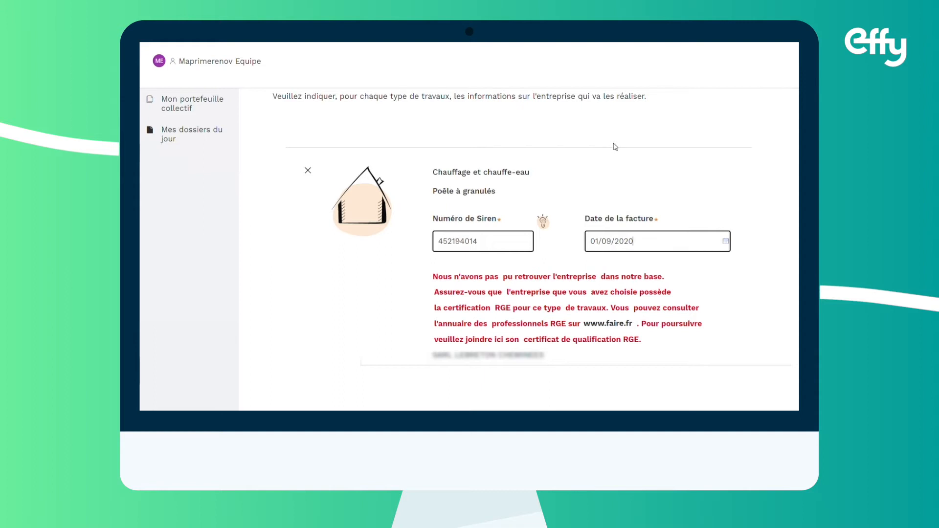
Scroll past the RGE certificate table and continue to the Facture step
scroll(745, 275, "down", 1)
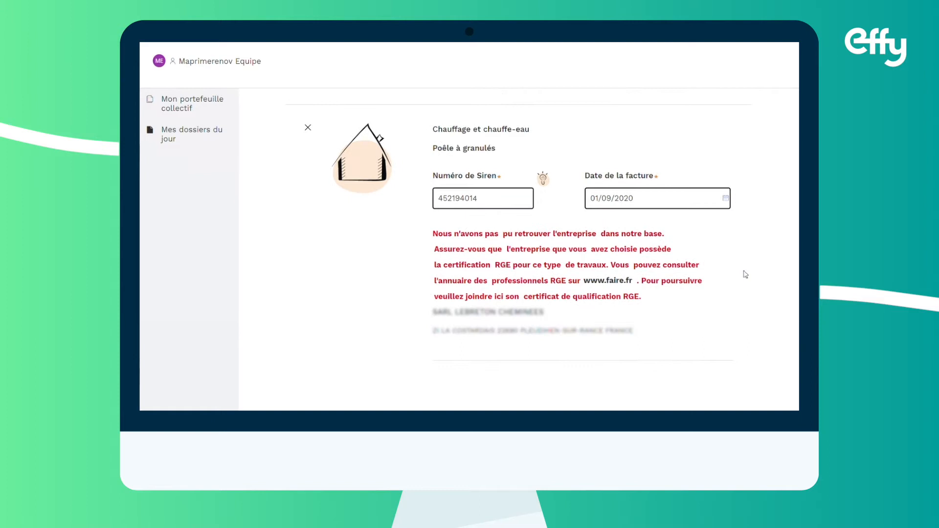
scroll(745, 274, "down", 3)
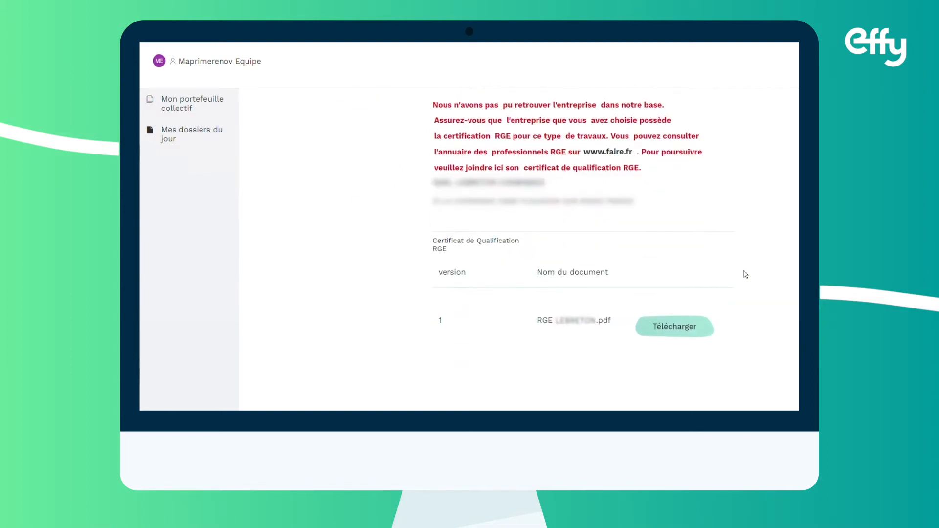
scroll(746, 274, "down", 1)
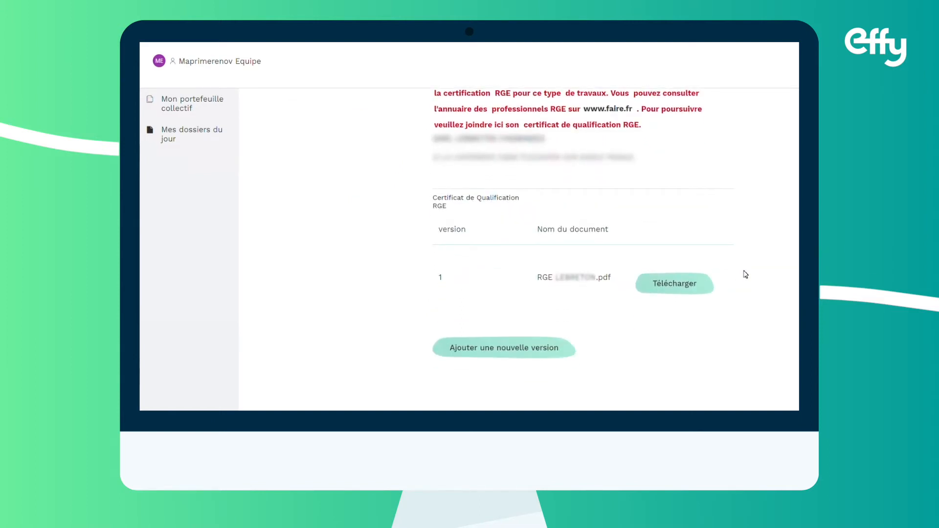
scroll(745, 275, "down", 2)
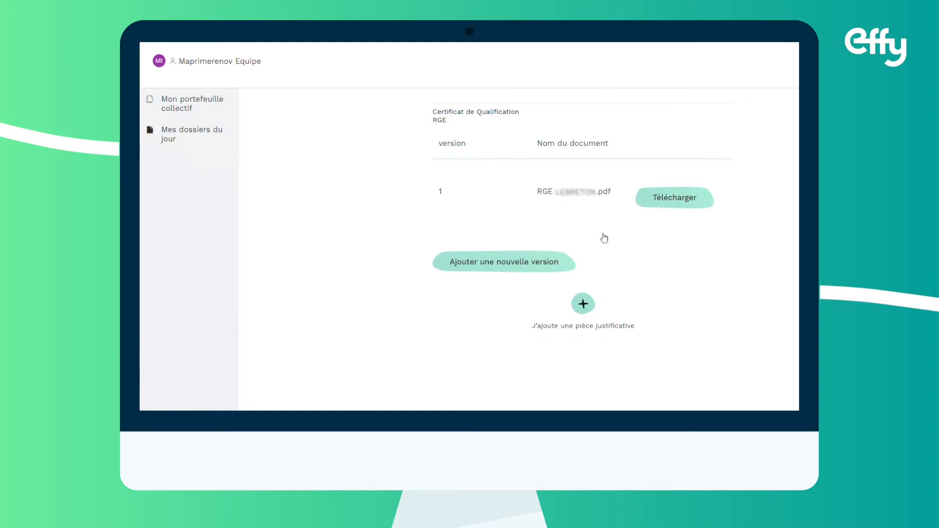
scroll(661, 254, "down", 2)
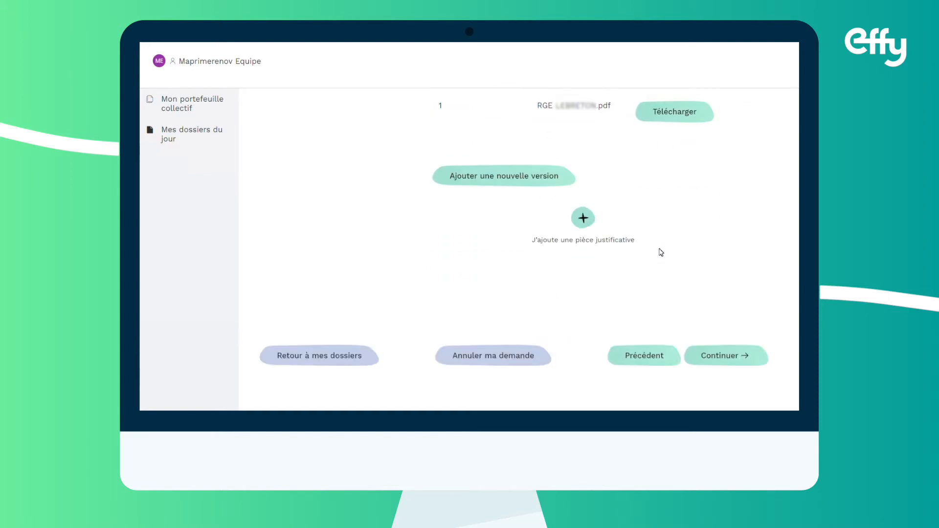
scroll(661, 253, "down", 1)
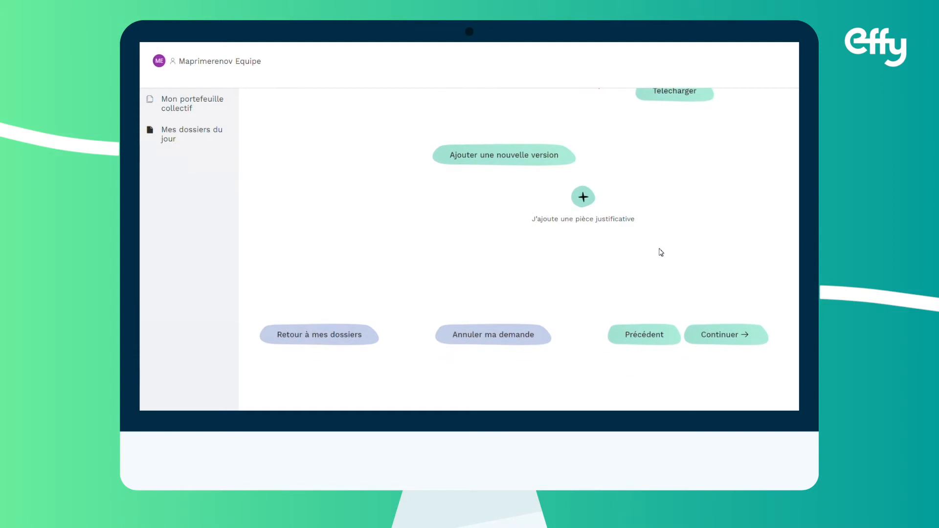
left_click(729, 344)
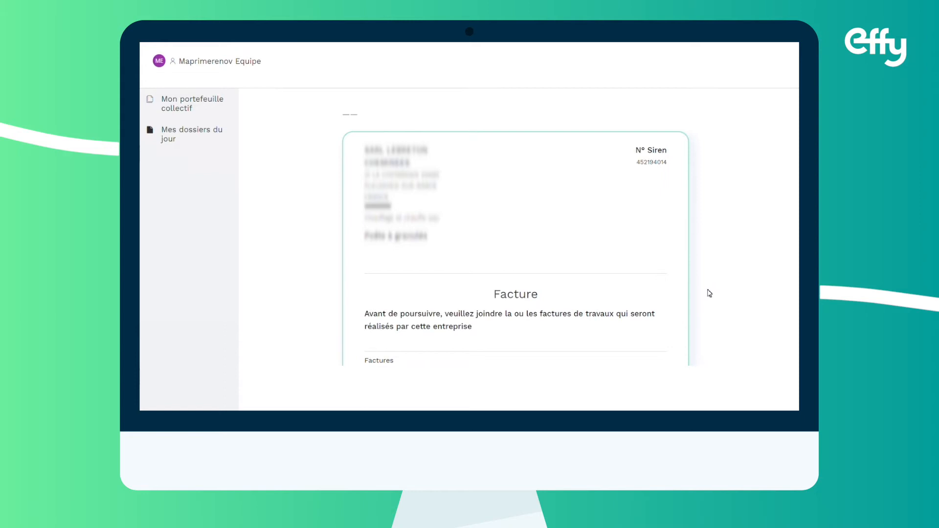
scroll(710, 293, "down", 1)
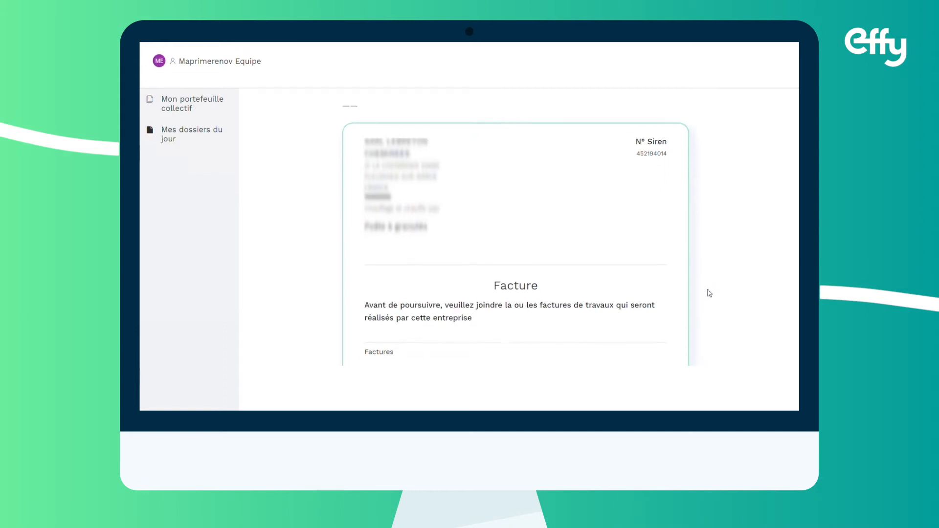
scroll(710, 293, "down", 5)
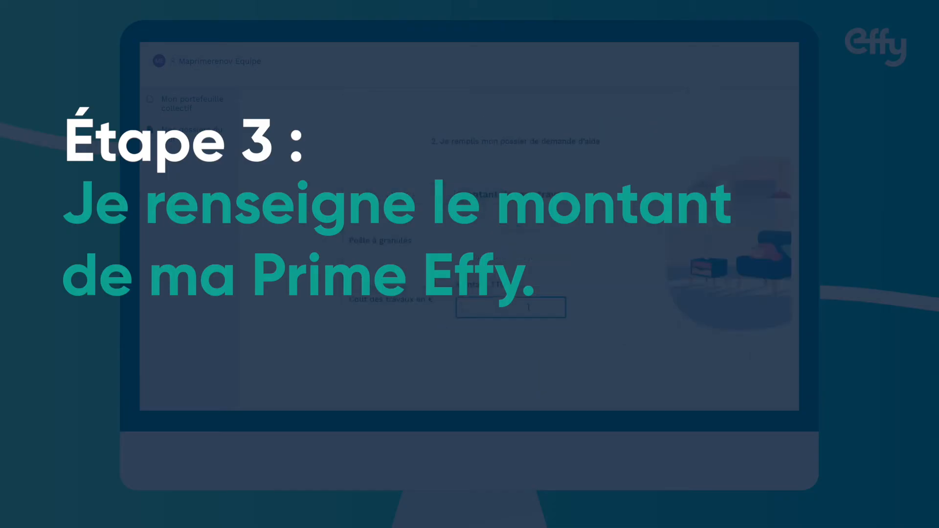
Confirm the Poêle à granulés works cost of 5 200,00 € TTC and continue
scroll(650, 303, "down", 2)
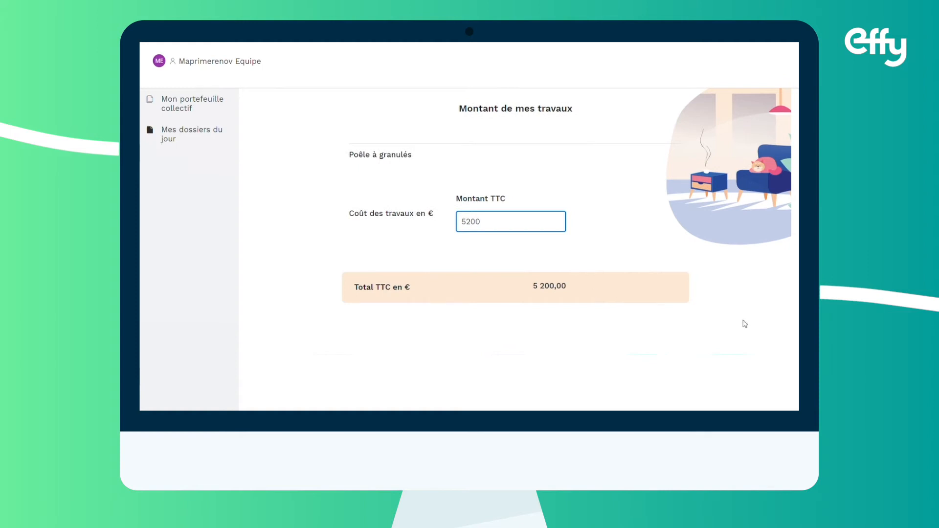
scroll(745, 321, "down", 1)
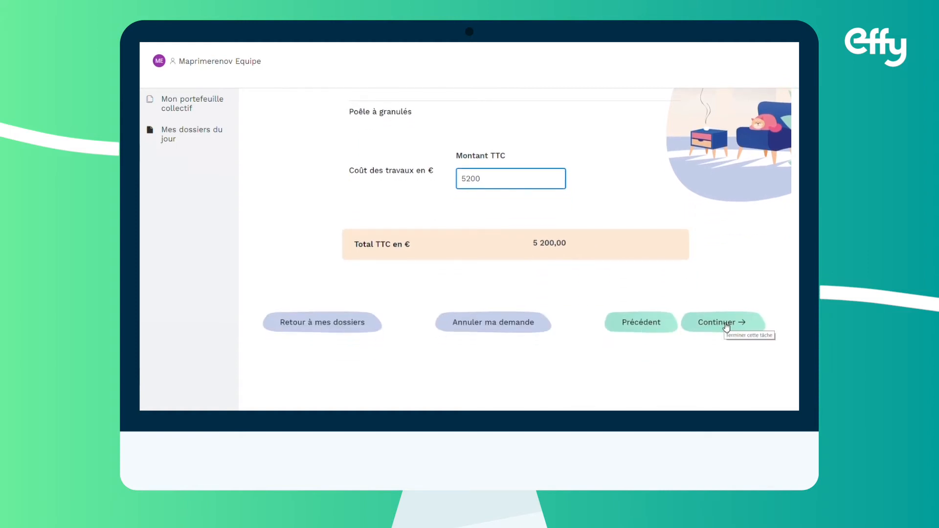
left_click(727, 326)
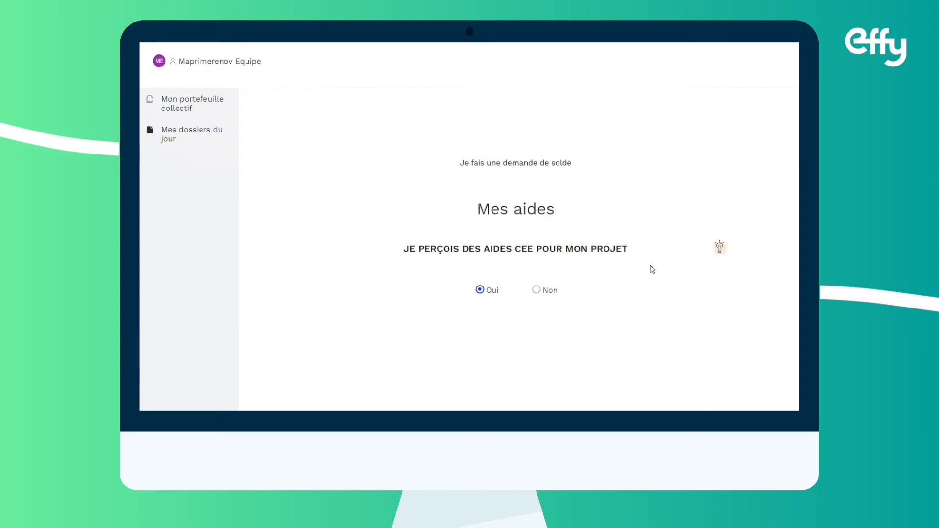
Answer Oui to CEE aid and set the Poêle à granulés CEE amount to 266 €
left_click(537, 290)
left_click(488, 293)
scroll(652, 285, "down", 1)
scroll(636, 308, "down", 2)
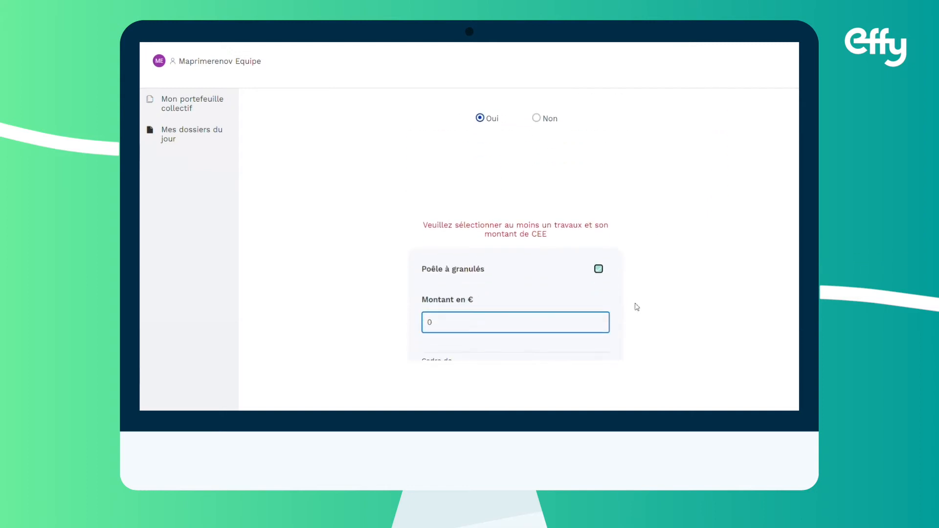
scroll(371, 299, "down", 1)
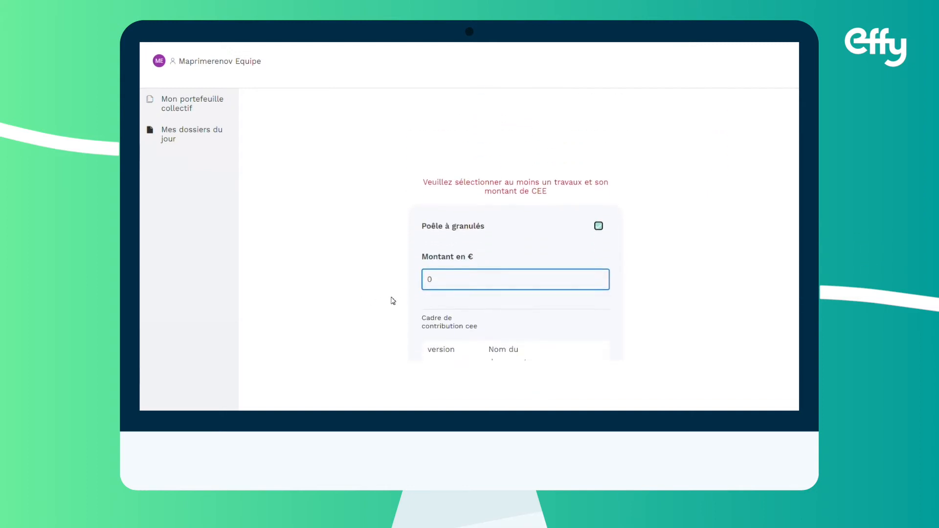
scroll(393, 301, "down", 1)
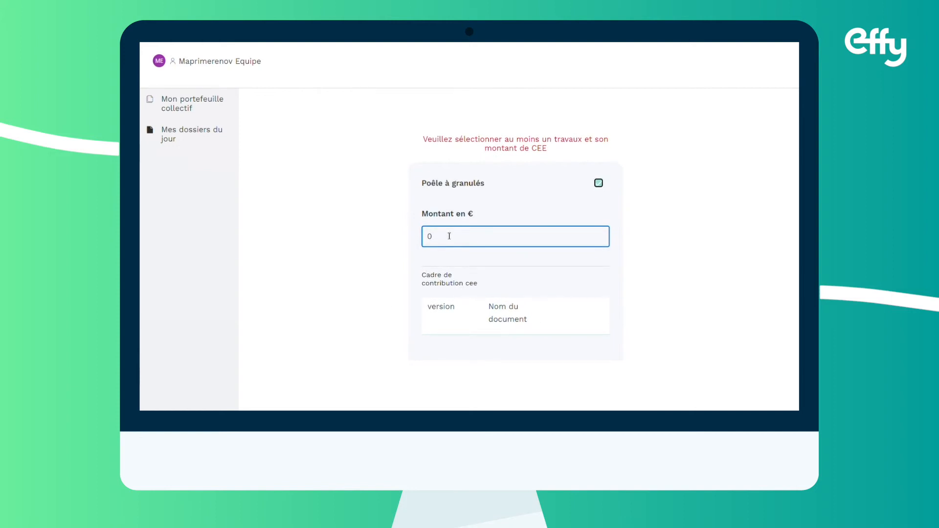
key("BackSpace")
type("266")
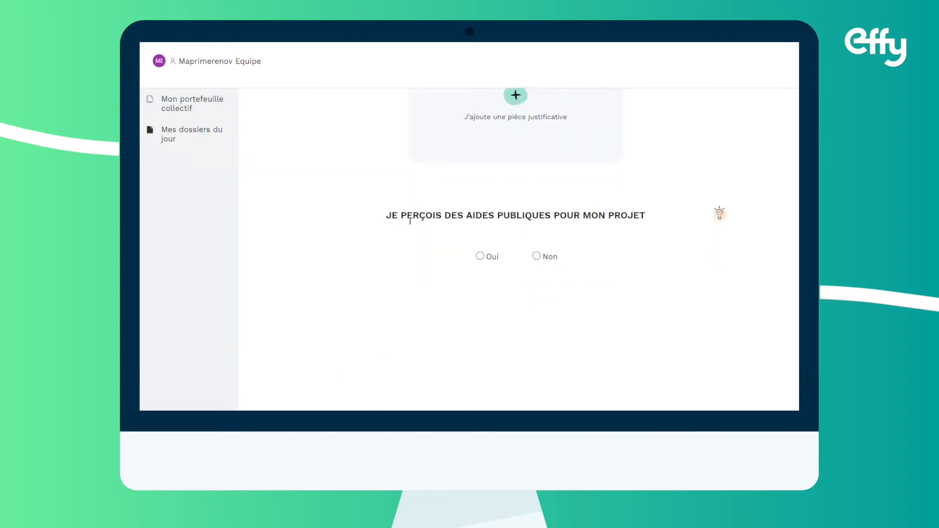
Answer Non to public aid and review the summary: 3 000 € aid, 1 934,00 € remaining
left_click(537, 255)
scroll(618, 275, "down", 2)
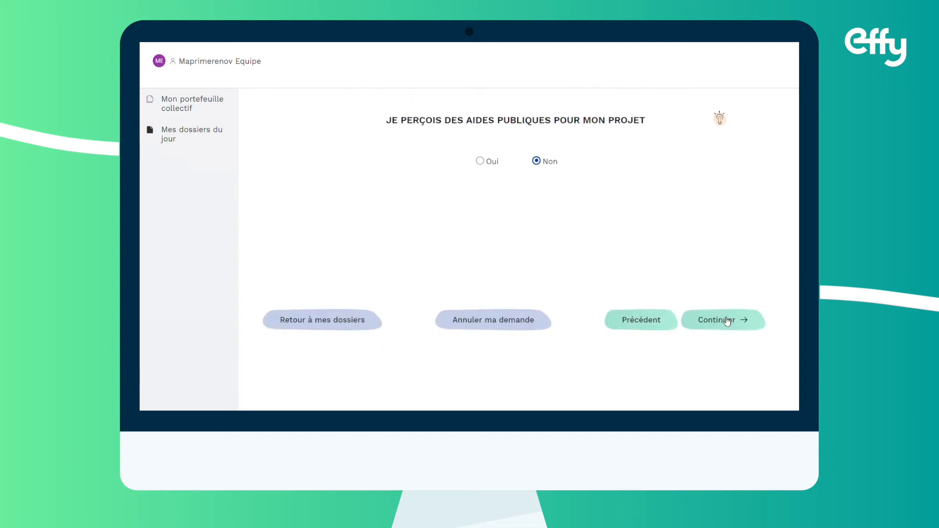
left_click(727, 321)
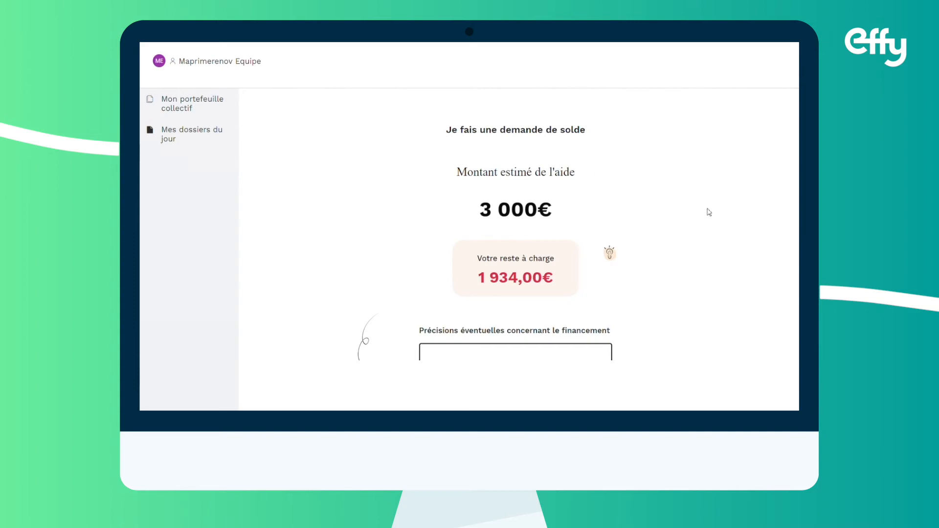
scroll(760, 282, "down", 1)
scroll(760, 283, "up", 1)
scroll(760, 283, "down", 2)
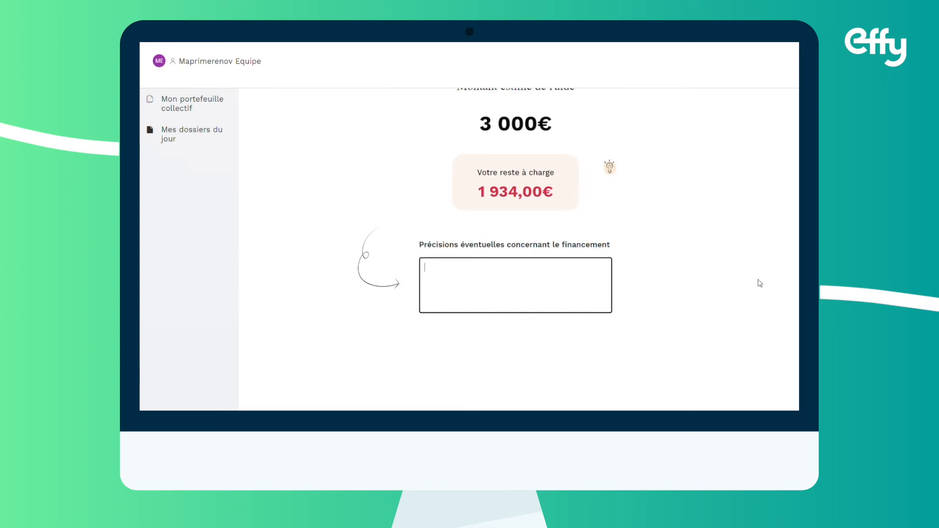
scroll(760, 284, "down", 1)
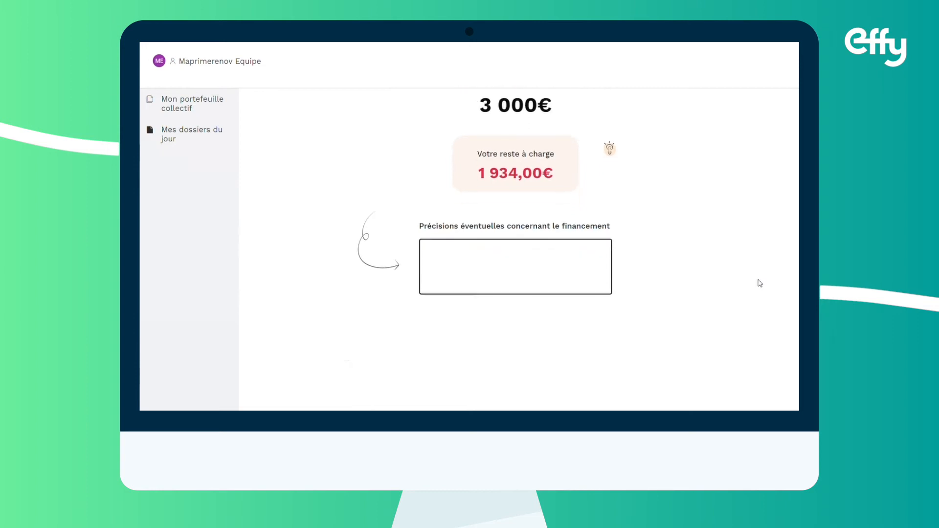
scroll(760, 283, "down", 1)
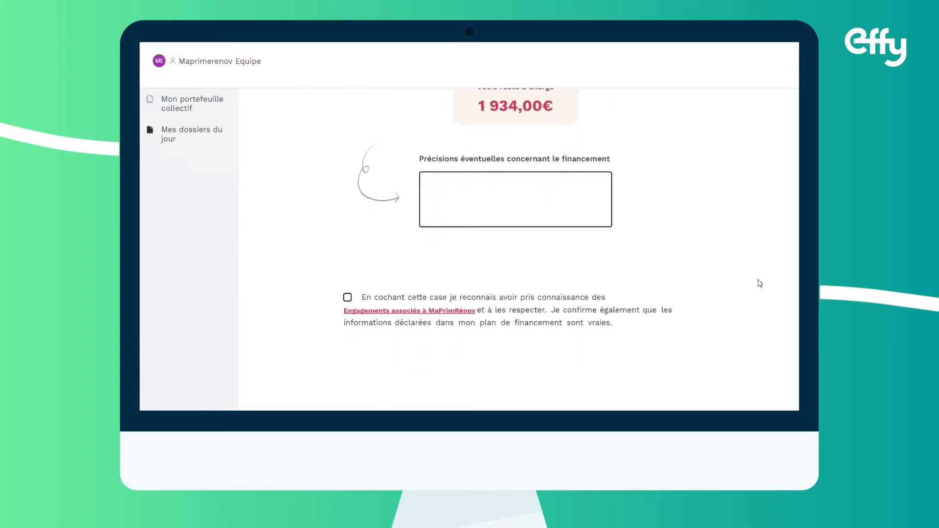
scroll(760, 283, "down", 1)
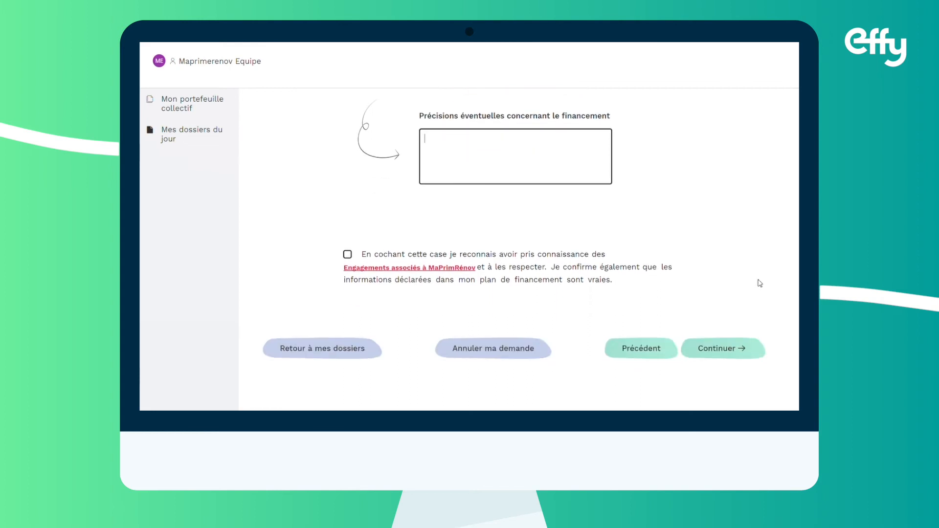
Tick the Engagements associés à MaPrimeRénov' consent box and continue to bank details
left_click(348, 256)
left_click(348, 255)
left_click(736, 351)
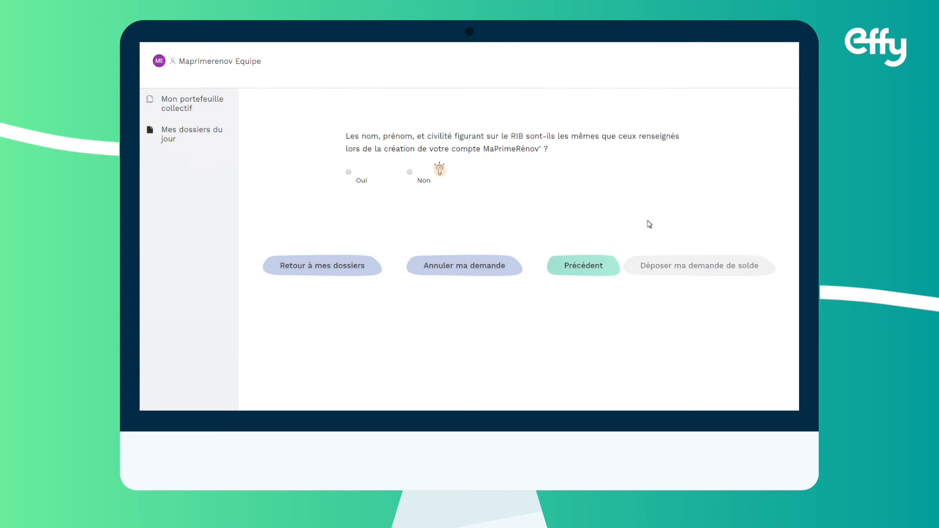
Confirm the RIB names match, choose a French account, and enter the IBAN
left_click(348, 173)
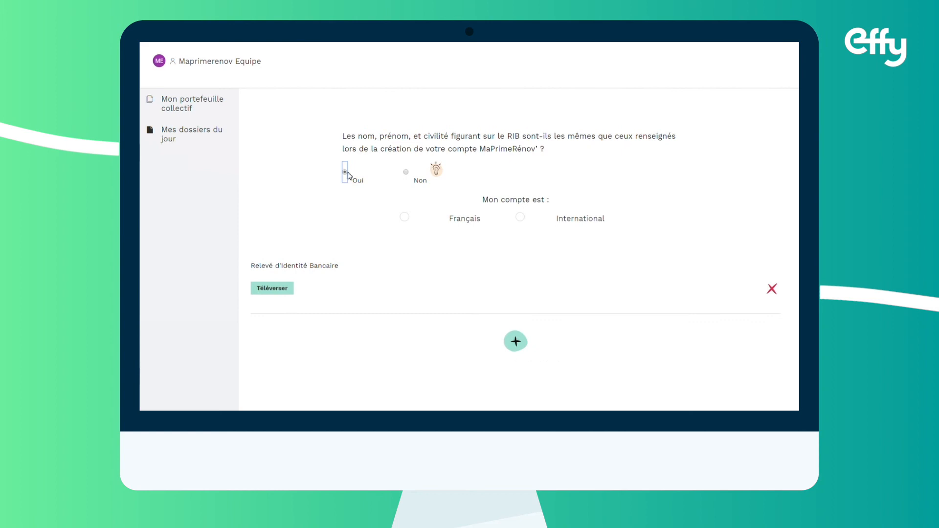
left_click(405, 218)
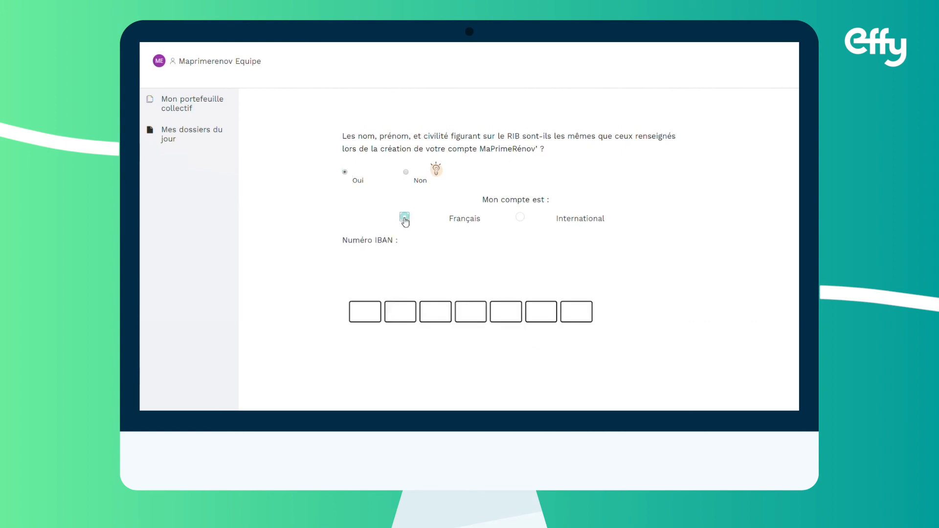
scroll(599, 273, "down", 2)
scroll(600, 274, "down", 1)
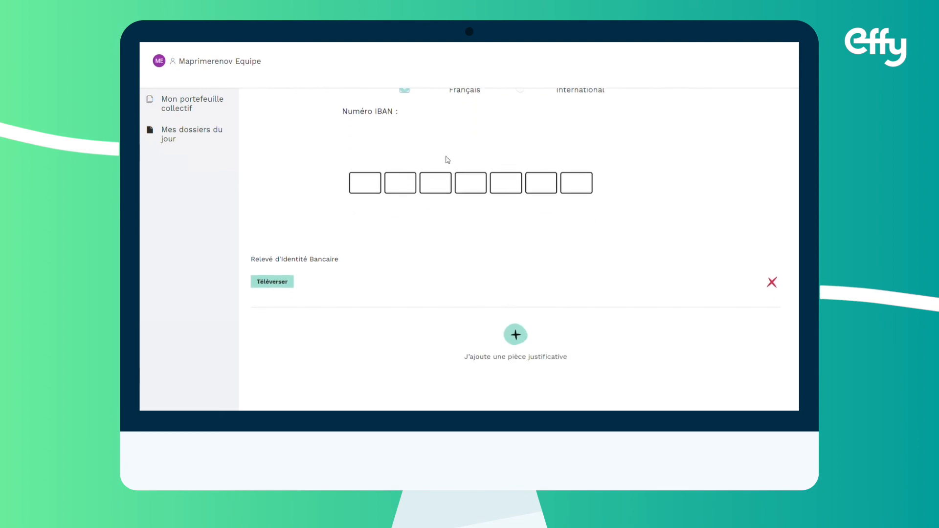
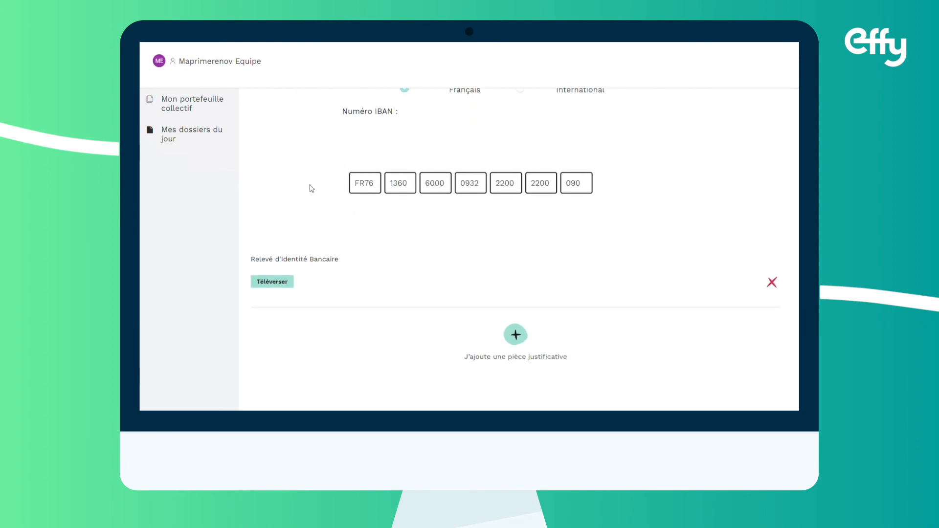
Upload the RIB PDF under Relevé d'Identité Bancaire and submit it
left_click(287, 285)
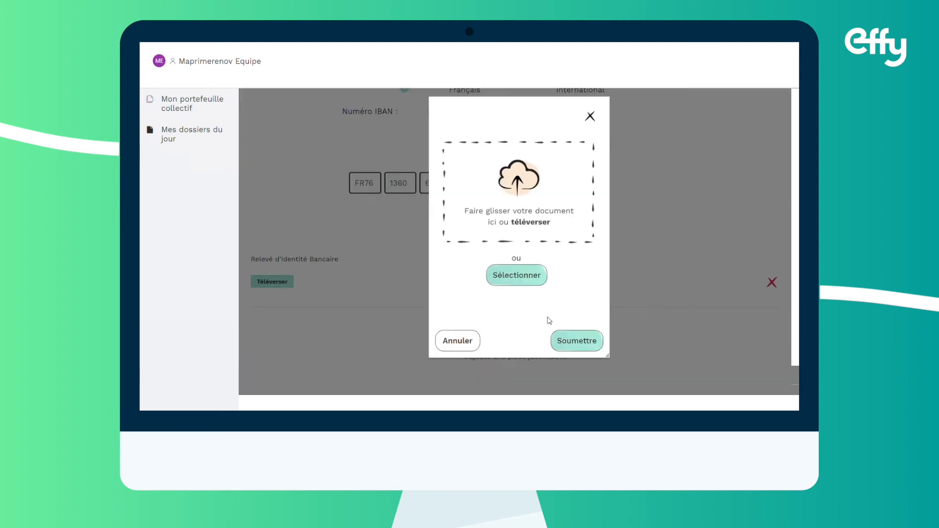
left_click(533, 273)
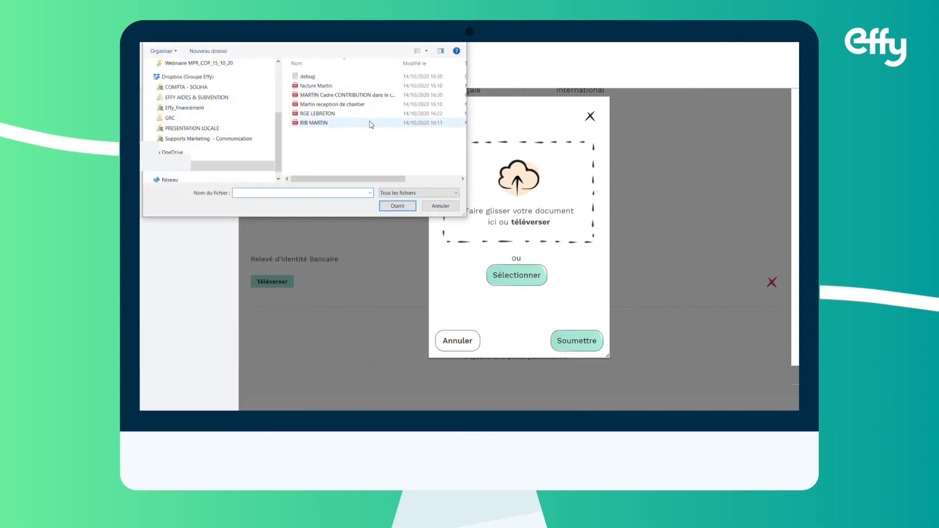
left_click(341, 122)
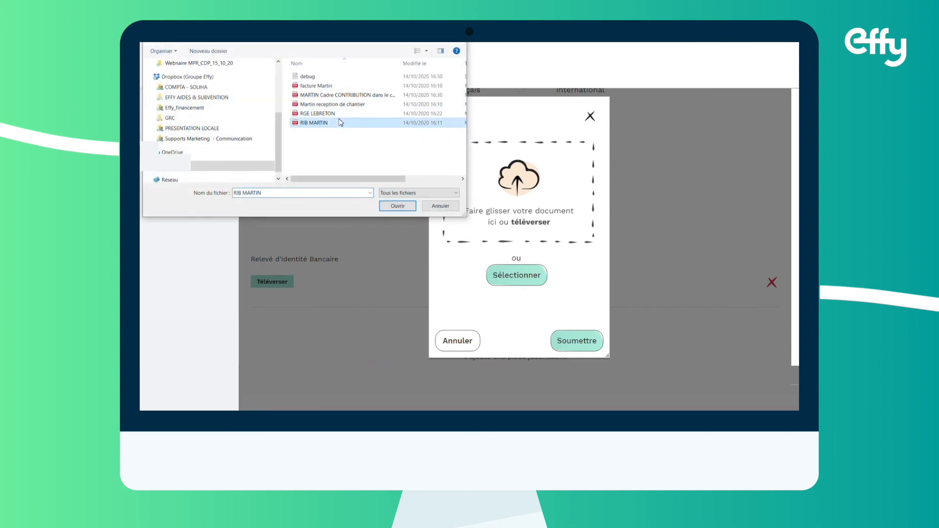
left_click(395, 206)
scroll(492, 352, "down", 1)
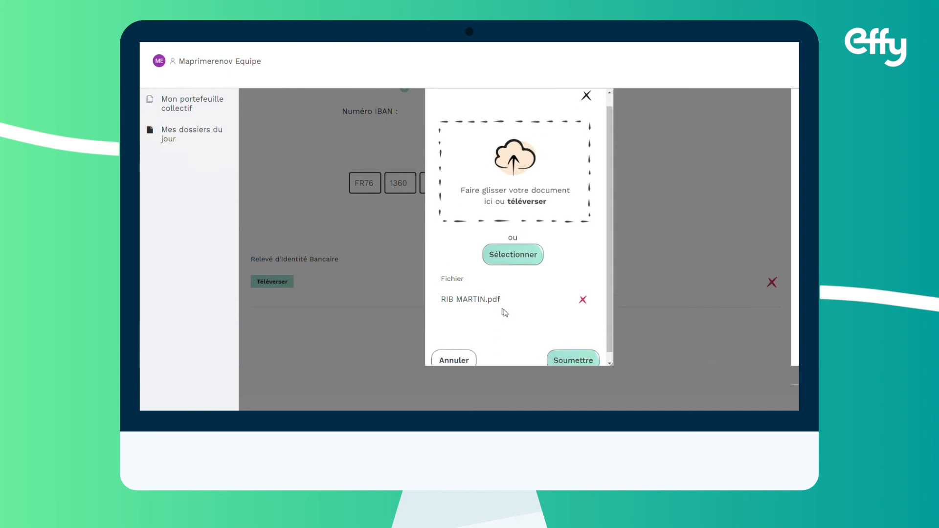
left_click(585, 351)
scroll(585, 350, "down", 2)
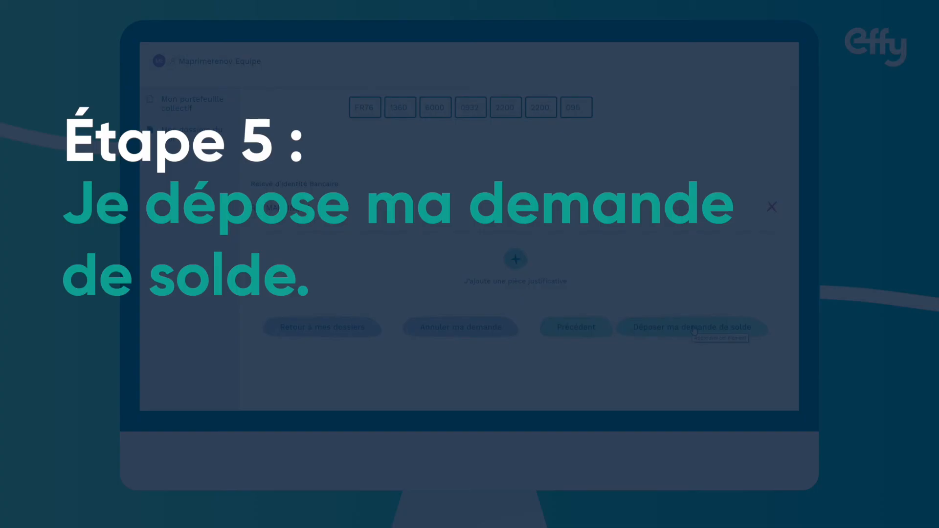
Submit the request with Déposer ma demande de solde
left_click(695, 331)
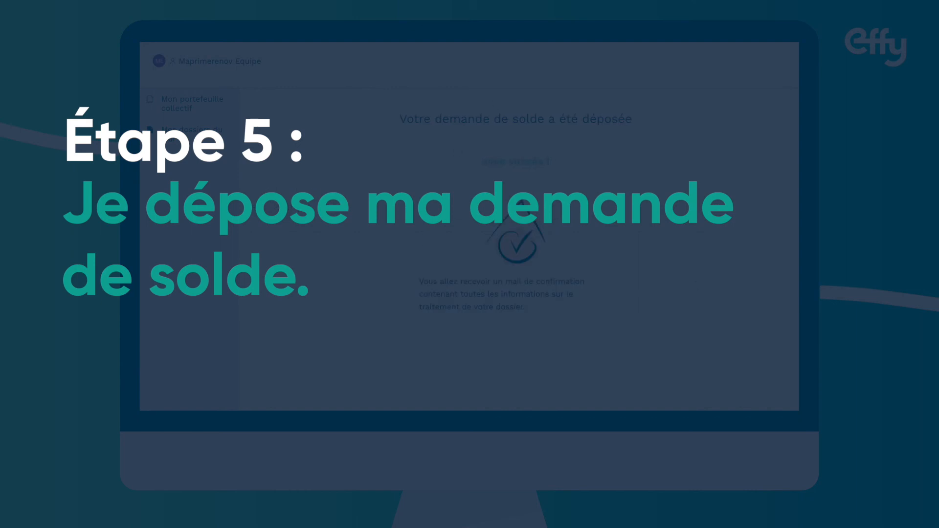